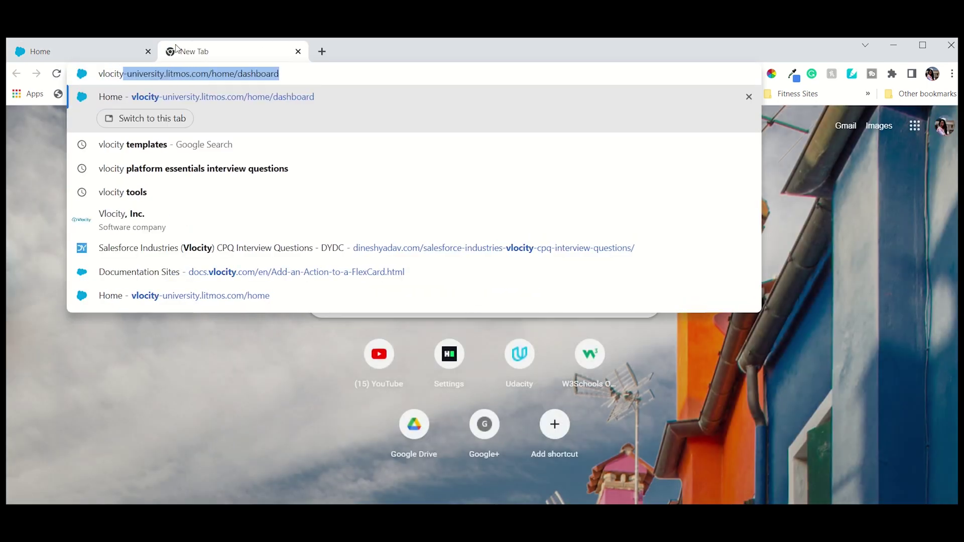
Google 'vlocity Uni', close the Vlocity Success Community login tab, and return to the Vlocity University dashboard
type("i")
key("Return")
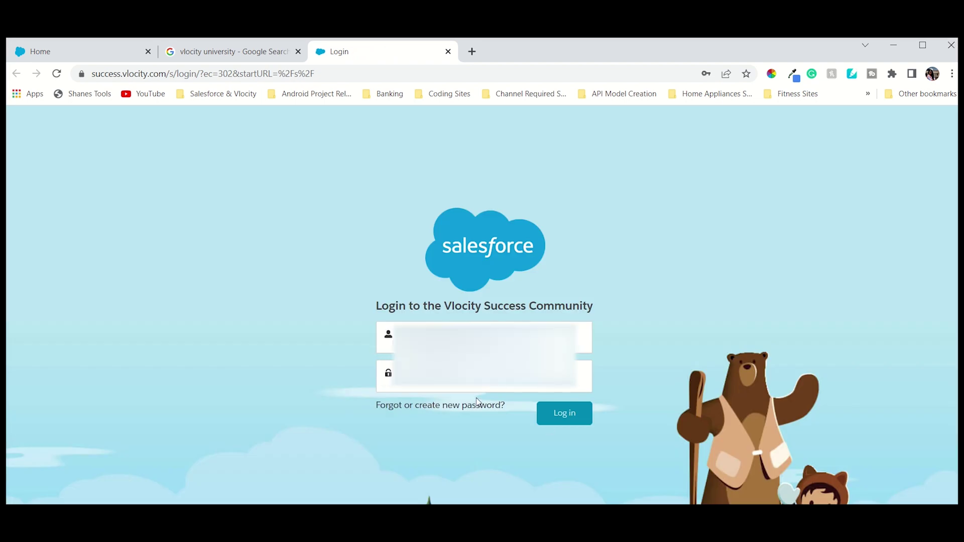
left_click(402, 339)
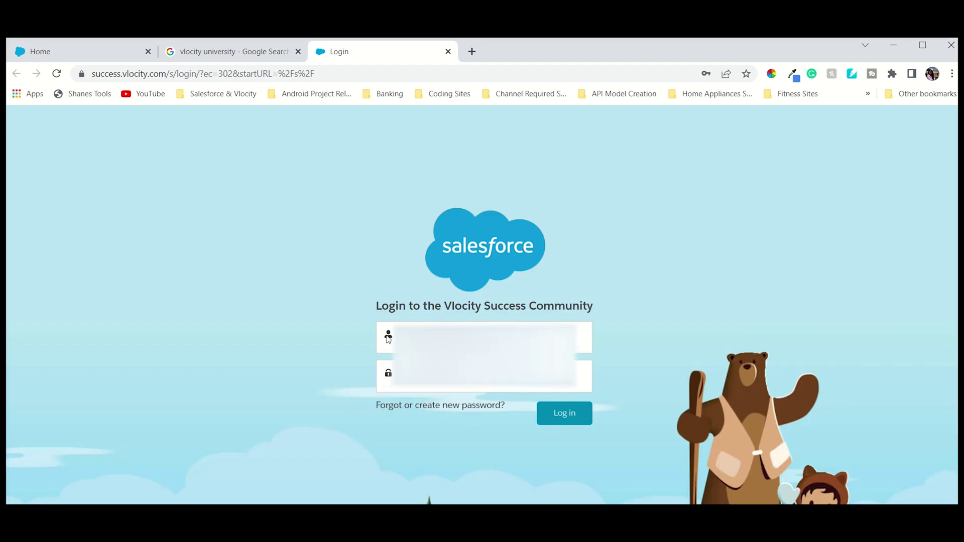
left_click(449, 52)
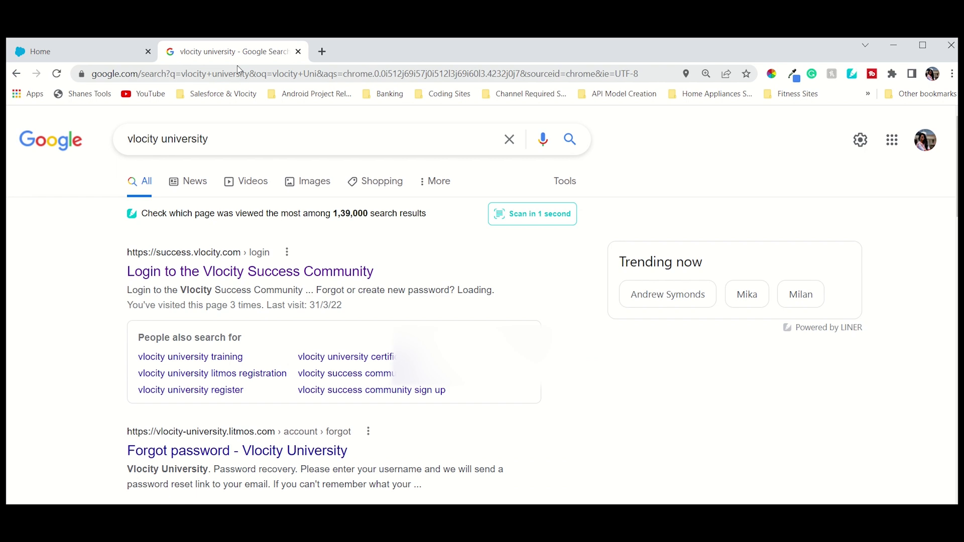
left_click(107, 54)
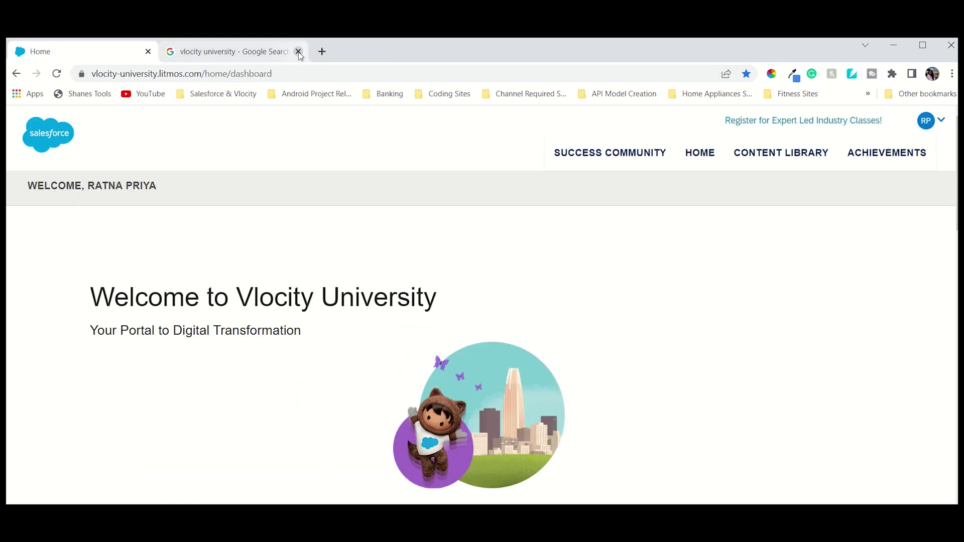
Close the Google results tab and filter the dashboard course panel to Completed learning paths
left_click(299, 52)
scroll(324, 186, "down", 5)
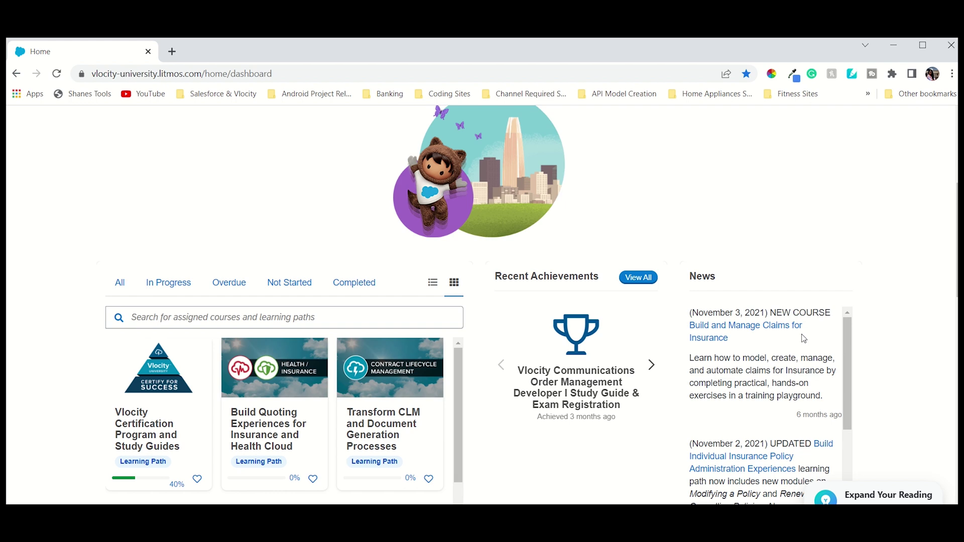
scroll(668, 267, "up", 3)
scroll(681, 301, "down", 4)
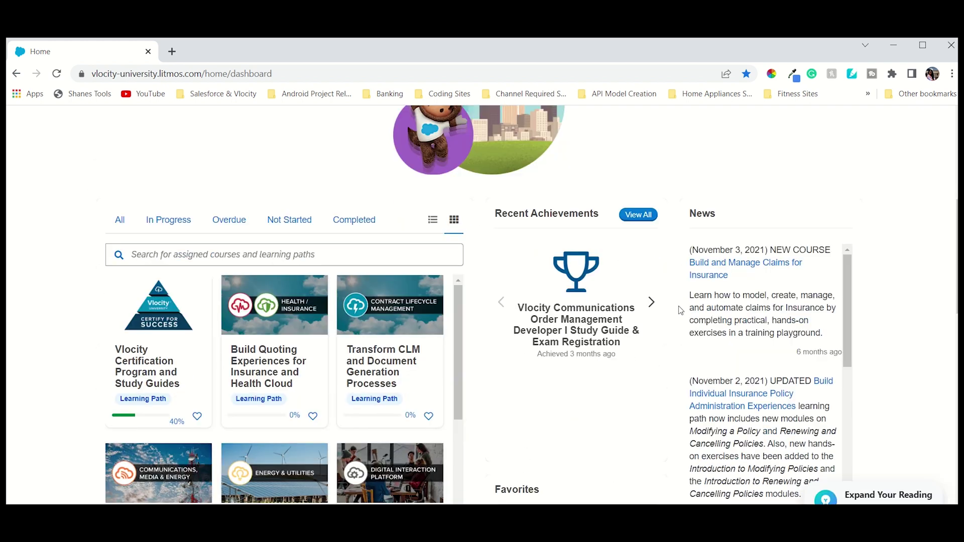
scroll(354, 397, "down", 3)
scroll(355, 397, "down", 5)
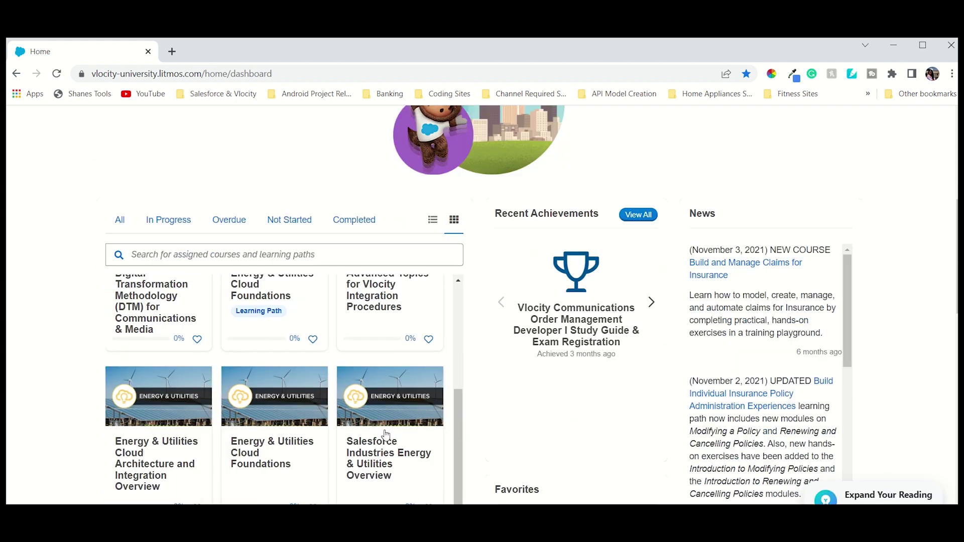
scroll(387, 402, "up", 3)
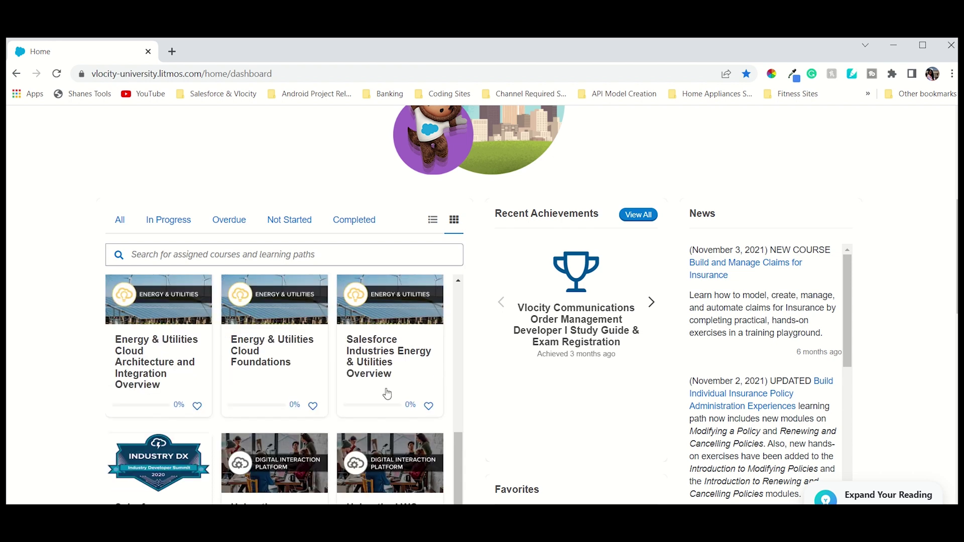
left_click(355, 221)
scroll(308, 369, "down", 3)
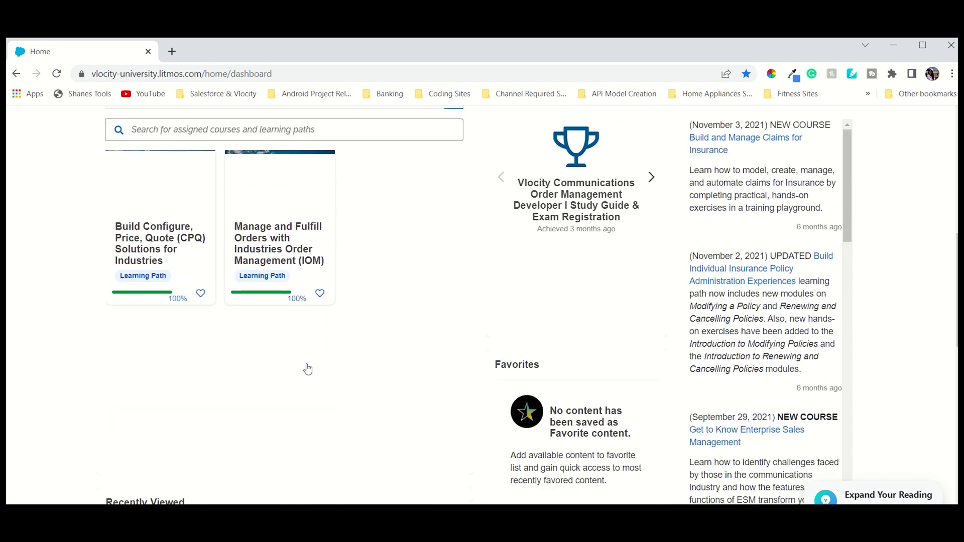
Open the Build Configure, Price, Quote (CPQ) learning path and scroll to its Order Capture section
left_click(180, 246)
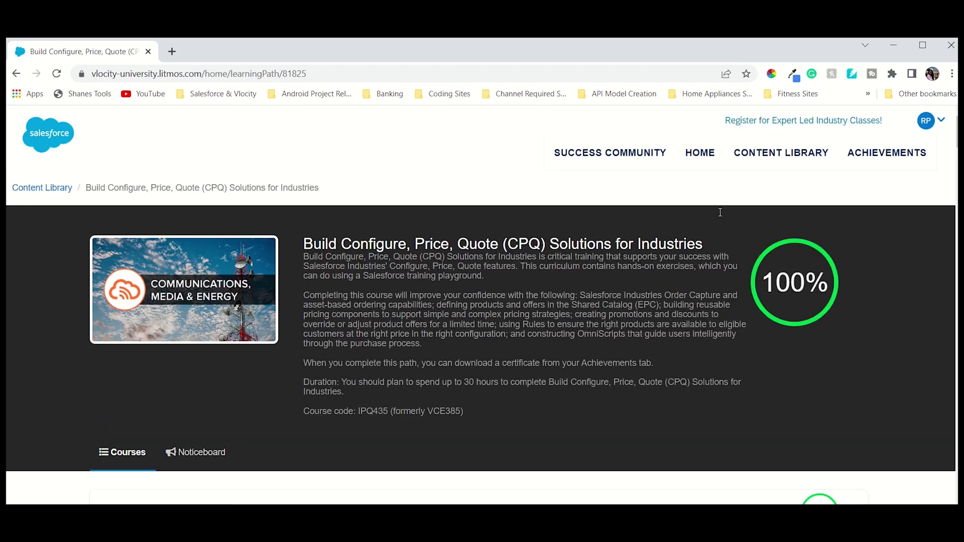
scroll(287, 216, "down", 1)
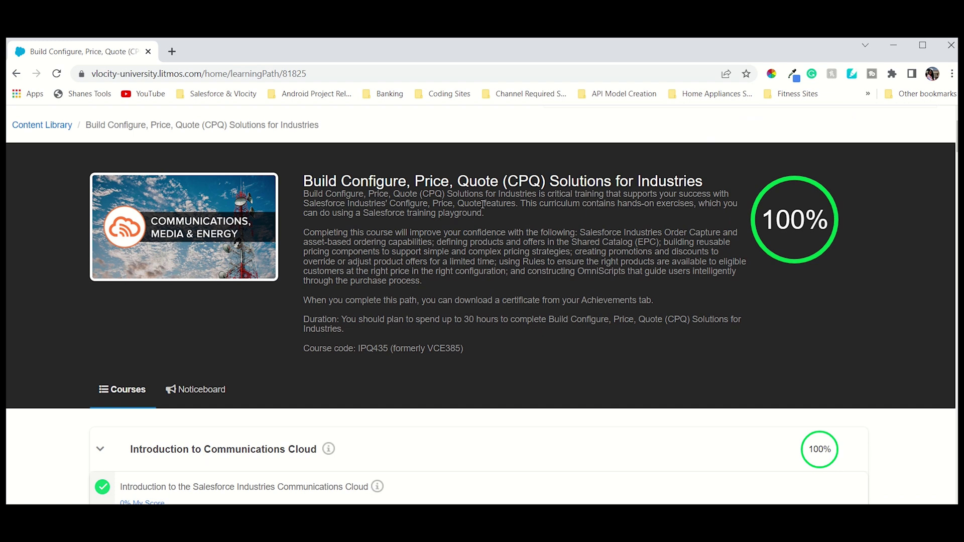
scroll(605, 226, "down", 3)
scroll(606, 228, "down", 4)
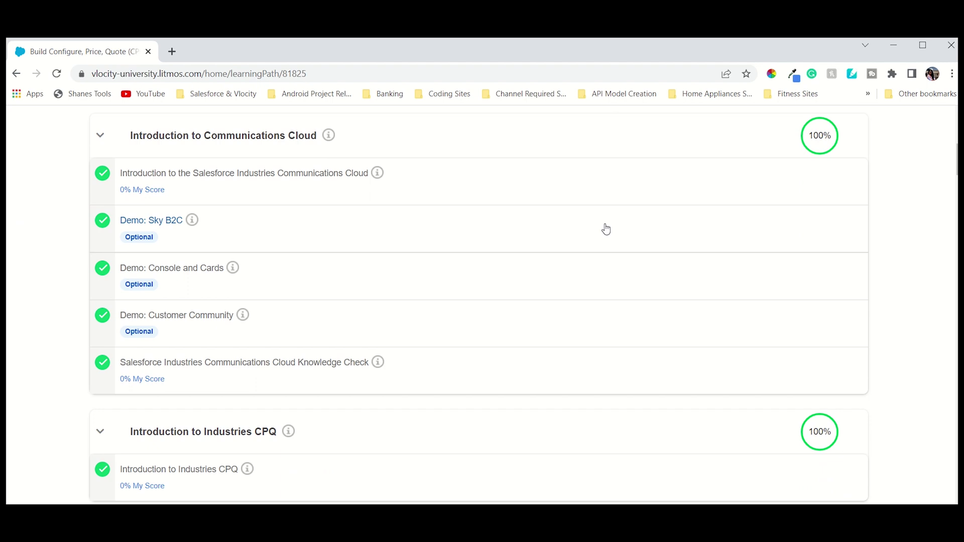
scroll(606, 229, "up", 7)
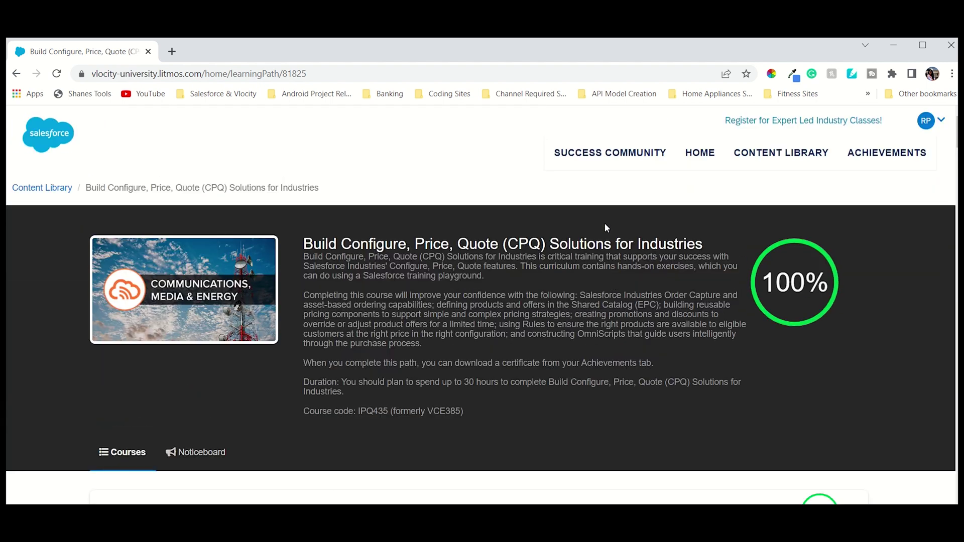
scroll(605, 227, "down", 1)
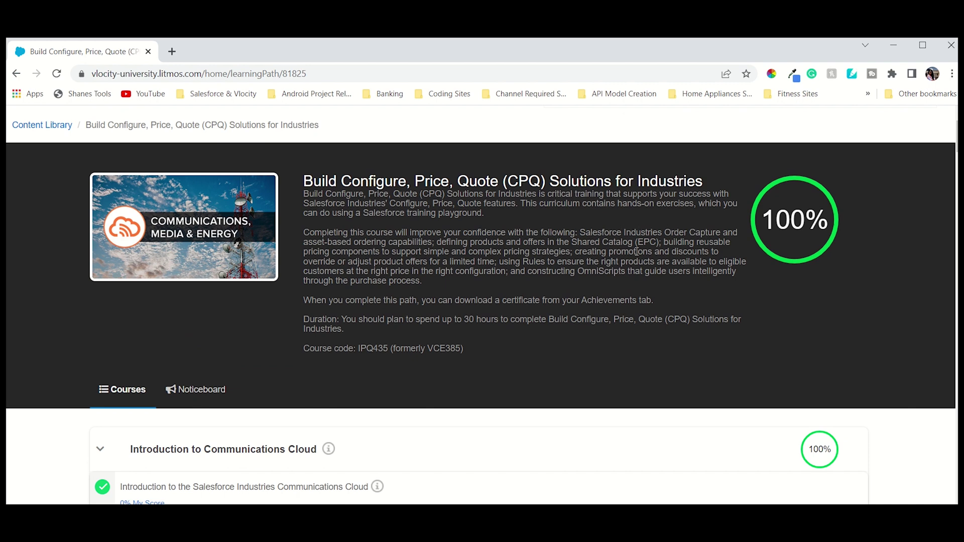
scroll(637, 251, "down", 2)
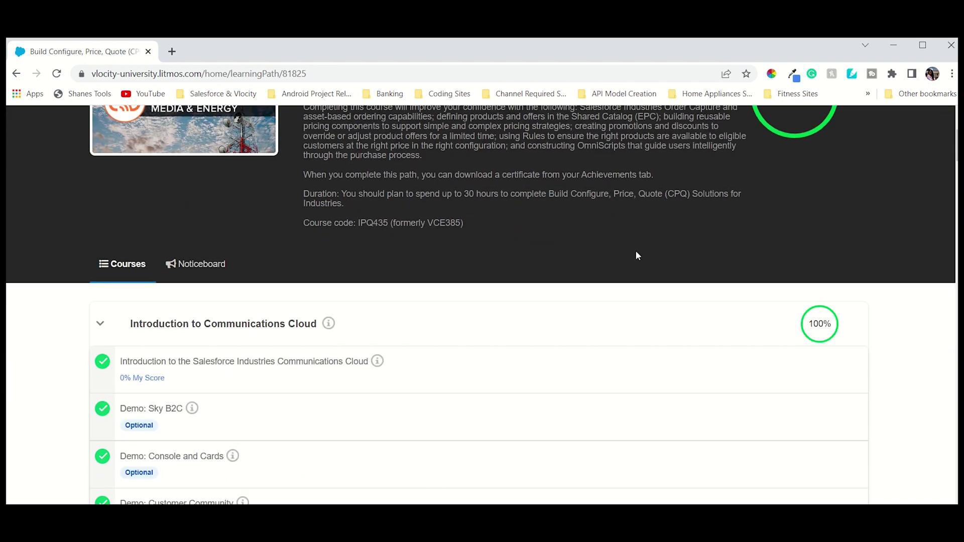
scroll(636, 251, "up", 2)
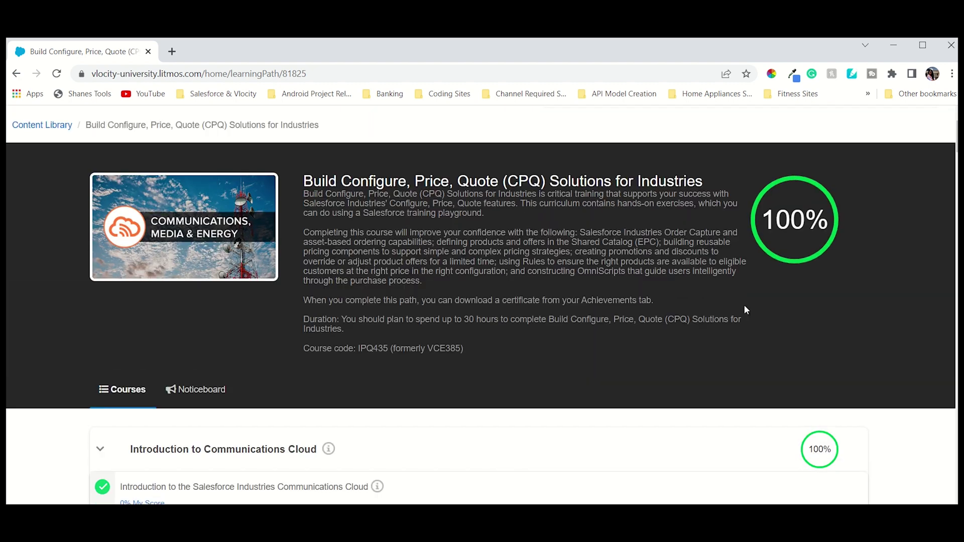
scroll(658, 294, "down", 2)
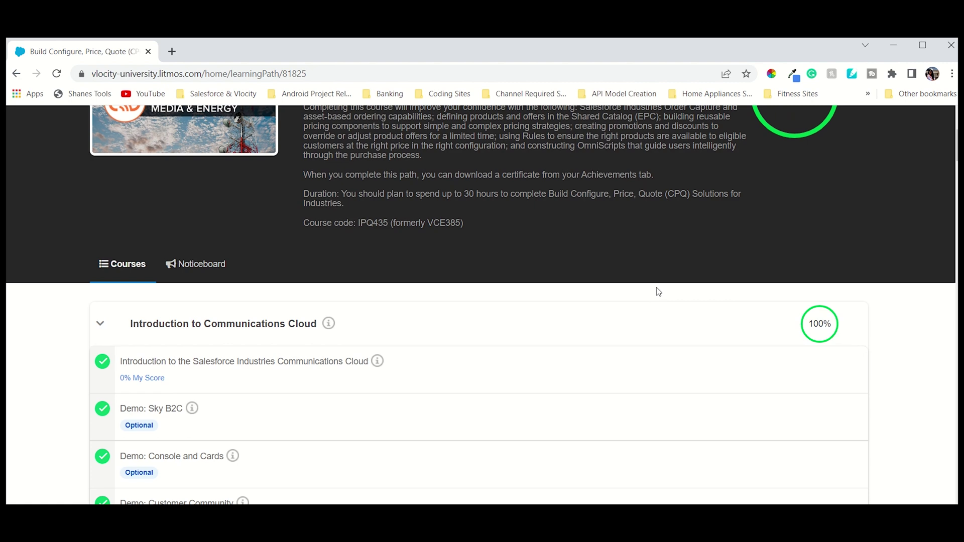
scroll(649, 280, "down", 3)
scroll(650, 282, "down", 3)
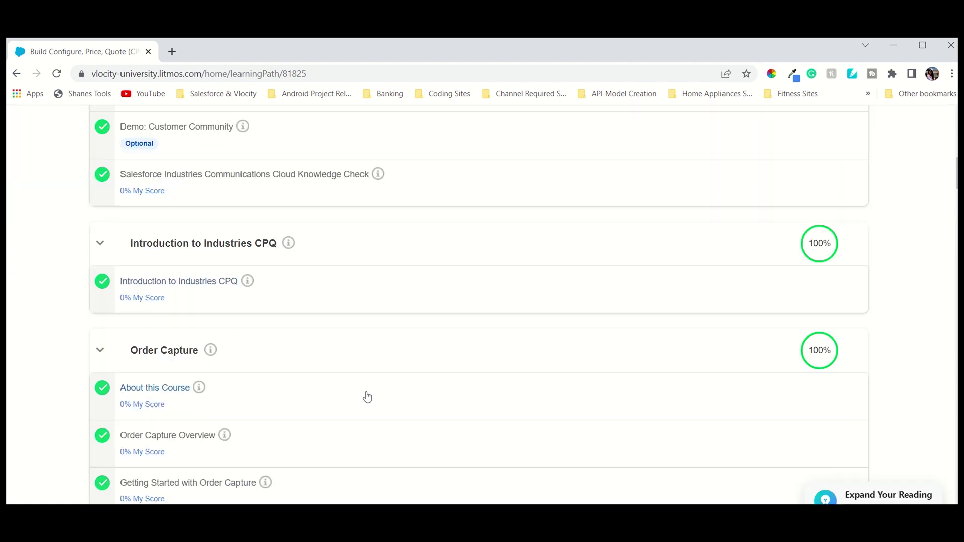
Open Order Capture's completed About this Course module in Review Content mode
left_click(173, 391)
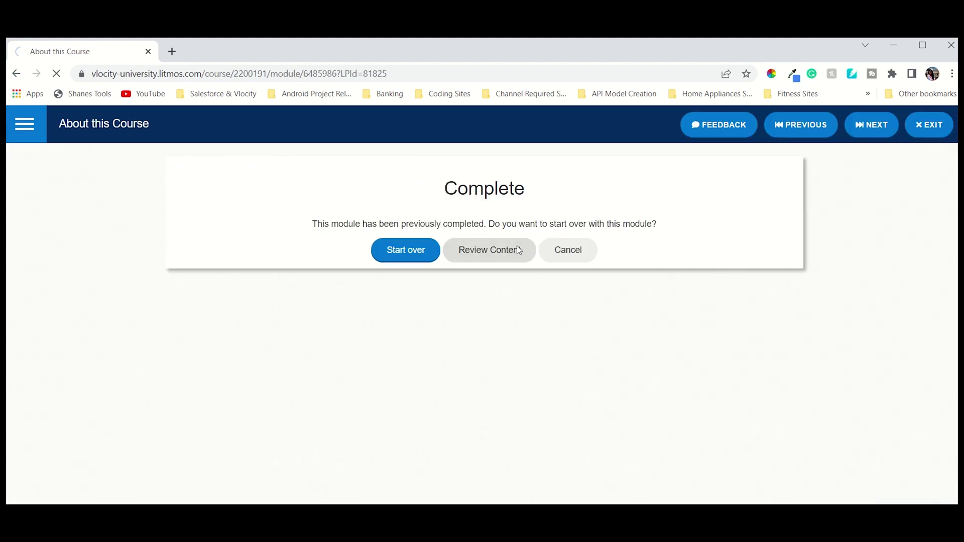
left_click(517, 250)
left_click(16, 74)
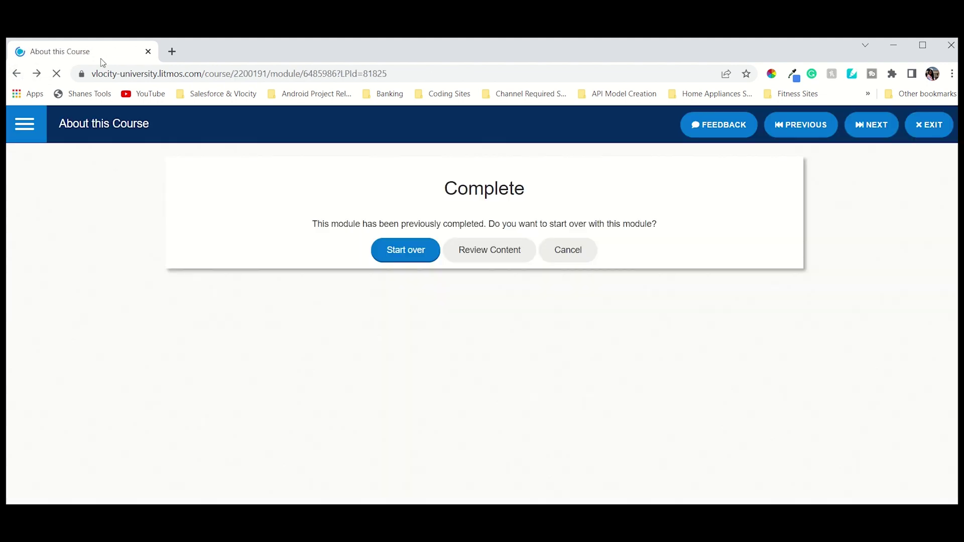
left_click(16, 74)
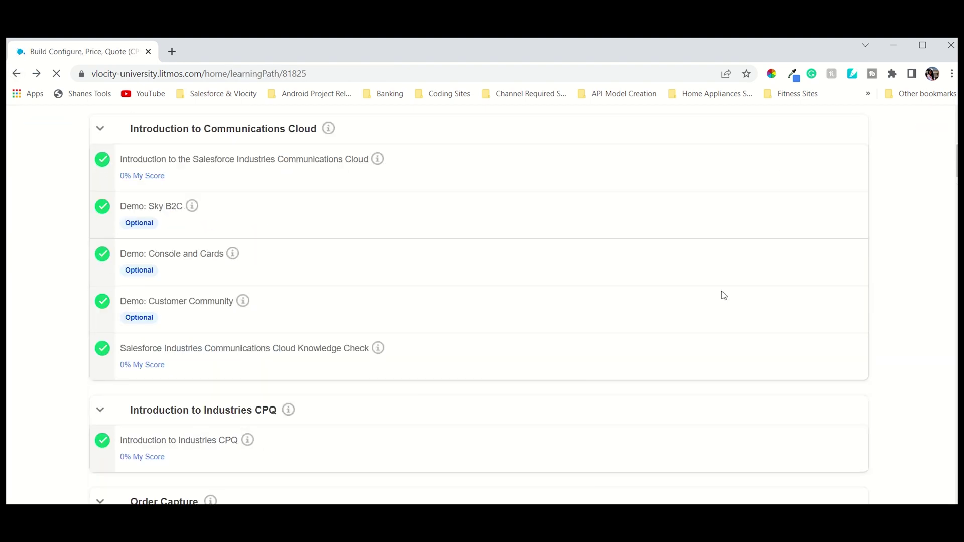
scroll(656, 300, "down", 10)
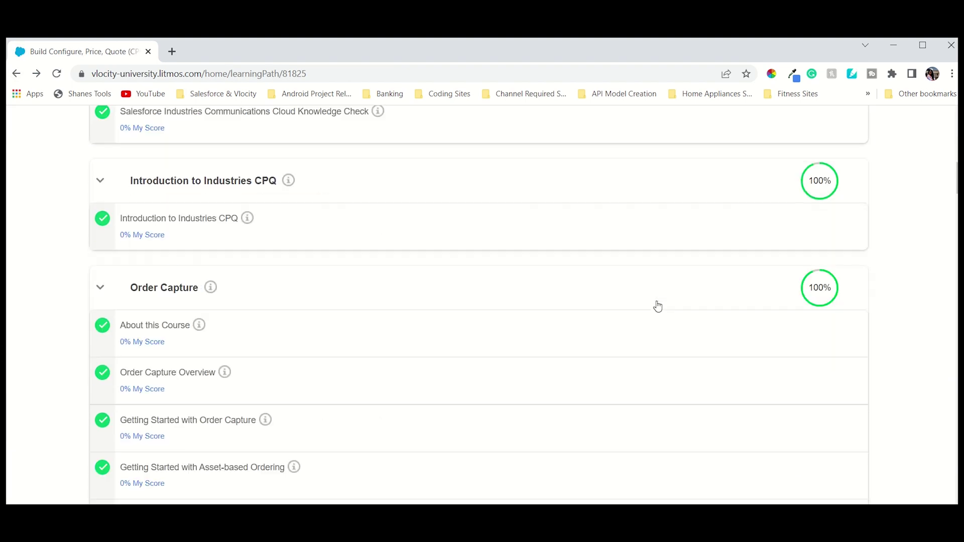
left_click(168, 326)
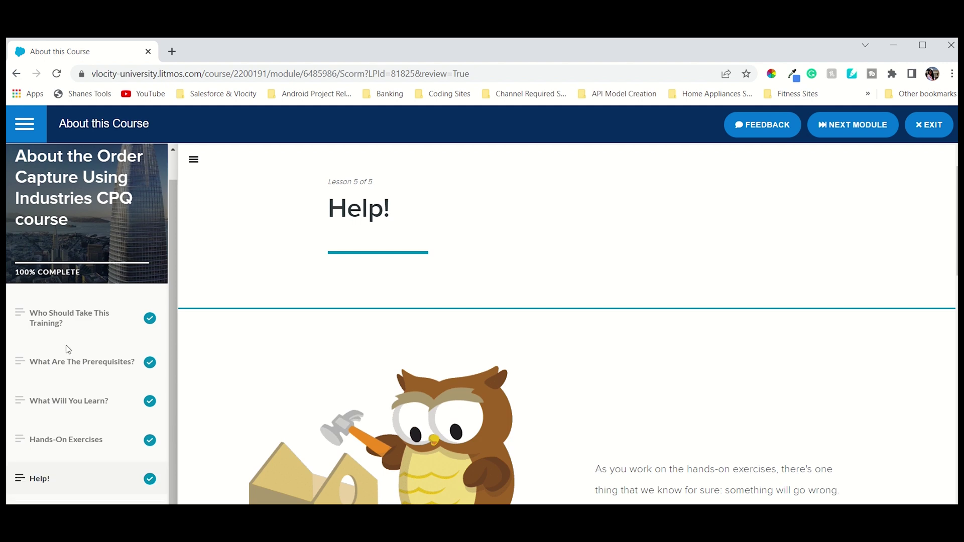
Tick Request a Training Playground under Step 1 of Hands-On Exercises, then start a new browser tab
left_click(55, 439)
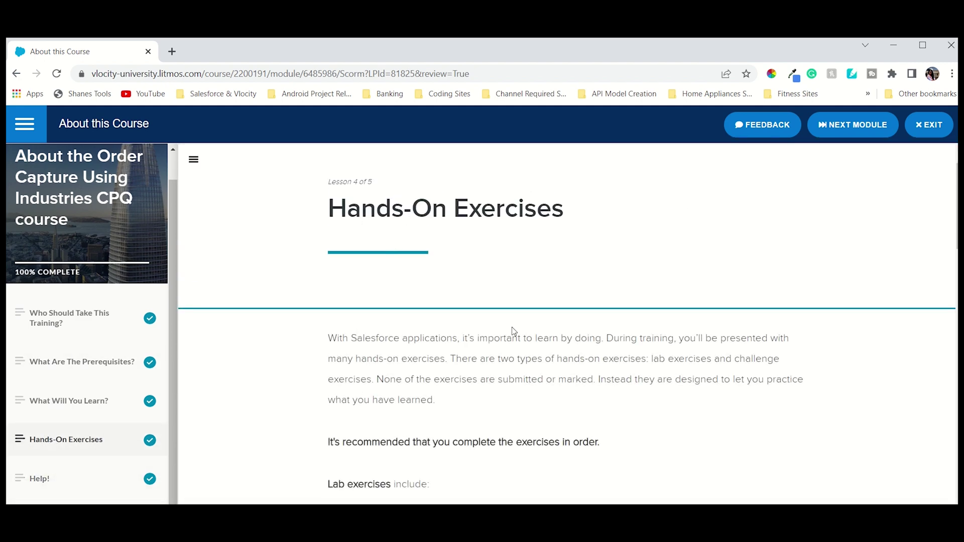
scroll(511, 302, "down", 15)
scroll(505, 339, "down", 3)
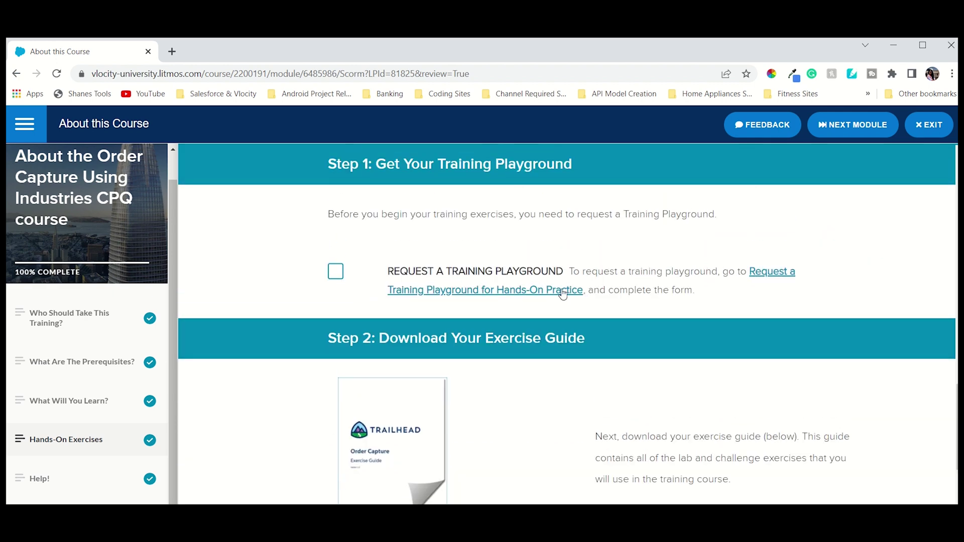
left_click(335, 272)
left_click(172, 52)
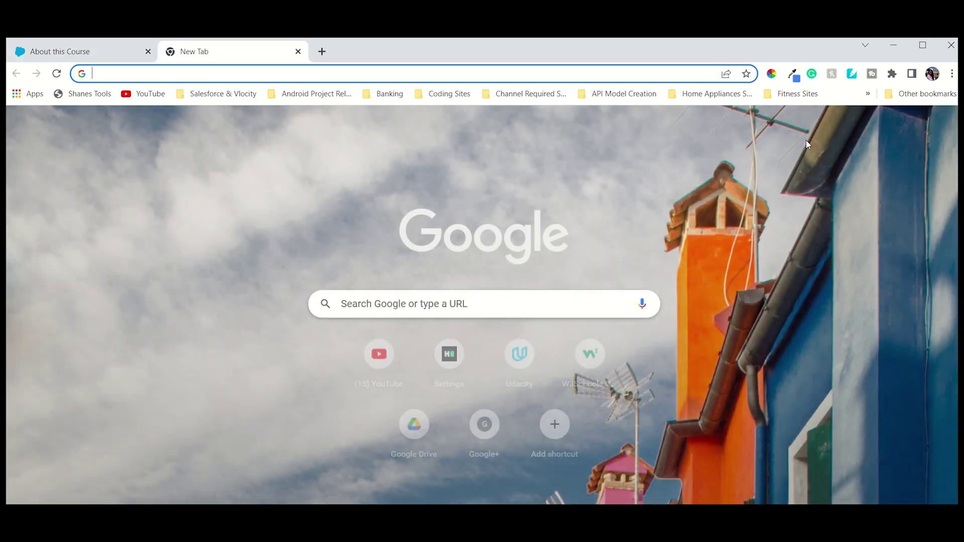
Open Gmail in the new tab and switch between it and the course page
left_click(846, 124)
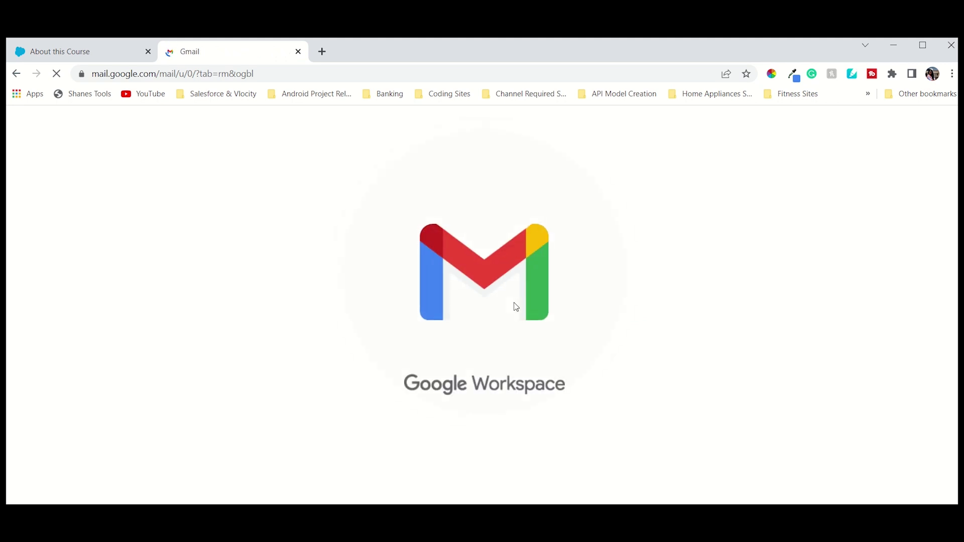
key("ctrl+Tab")
scroll(501, 339, "down", 4)
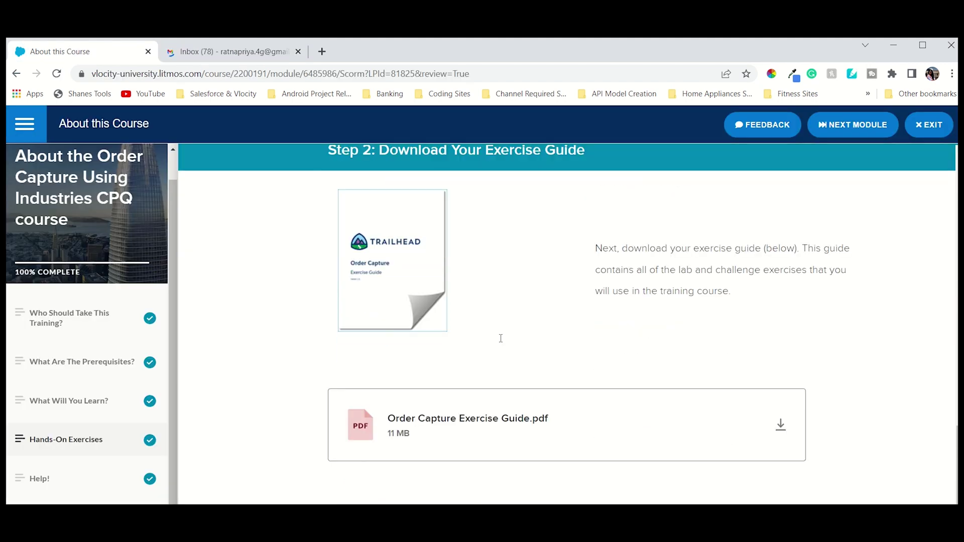
scroll(492, 323, "up", 4)
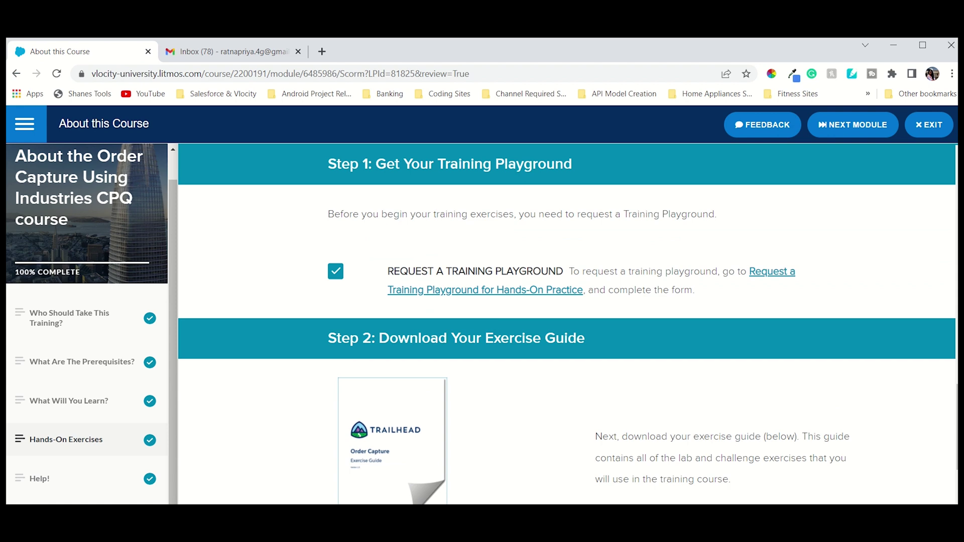
key("ctrl+Tab")
scroll(642, 254, "down", 5)
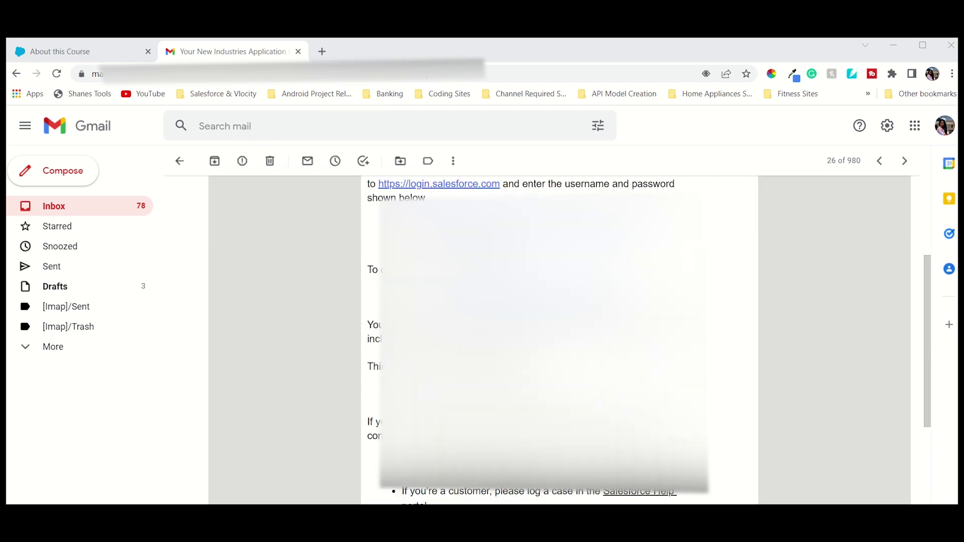
scroll(553, 301, "up", 5)
Read the Your New Industries Application Org email, then return to the About this Course tab
left_click(129, 52)
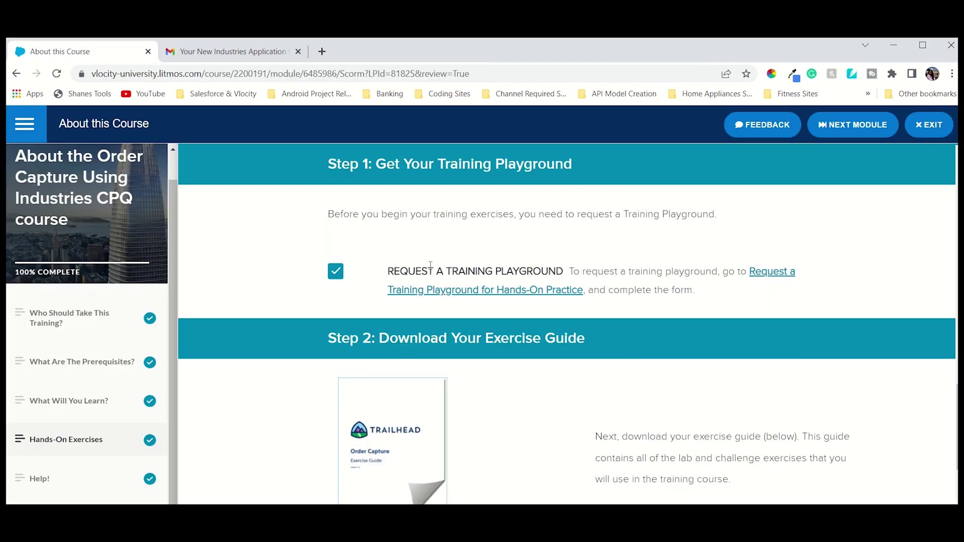
key("ctrl+Tab")
key("ctrl+Tab")
left_click(275, 61)
left_click(96, 59)
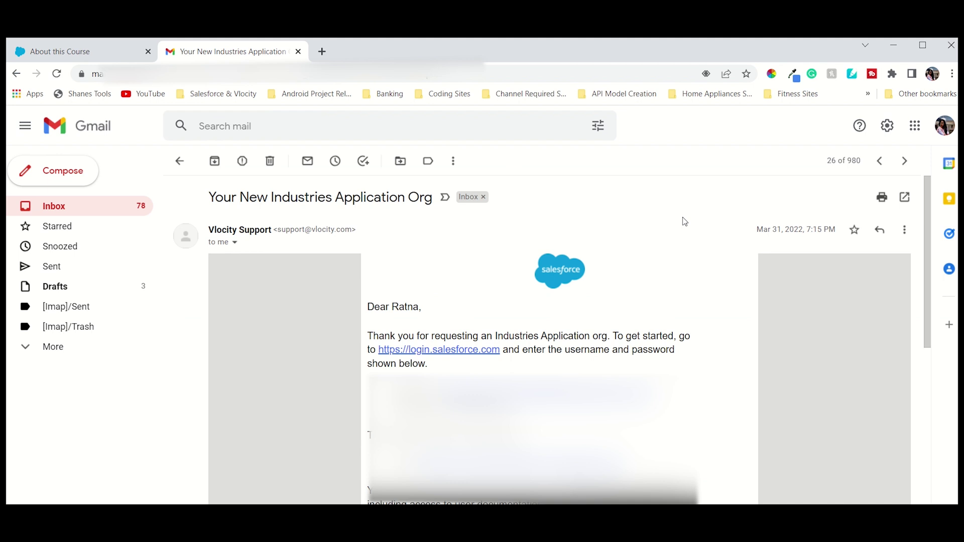
left_click(296, 53)
scroll(579, 269, "down", 4)
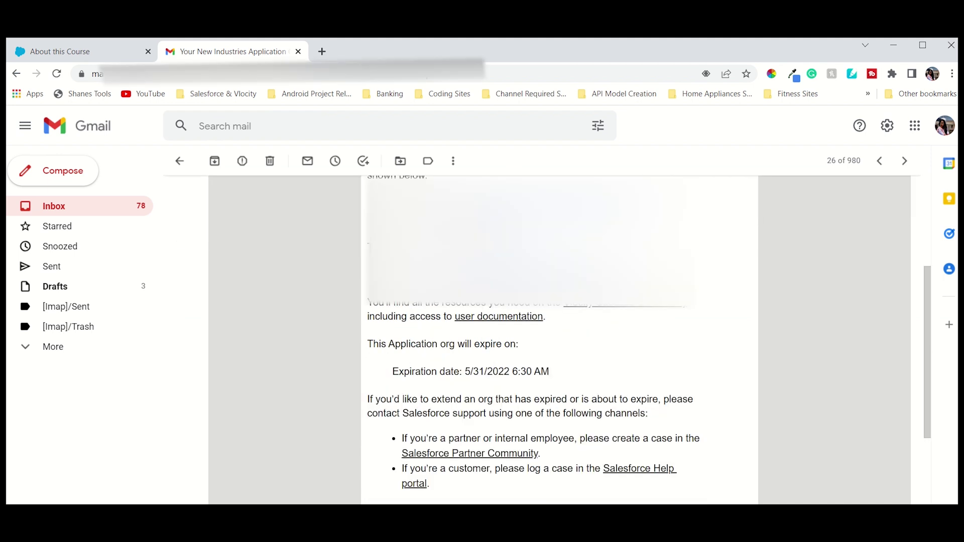
scroll(296, 256, "up", 4)
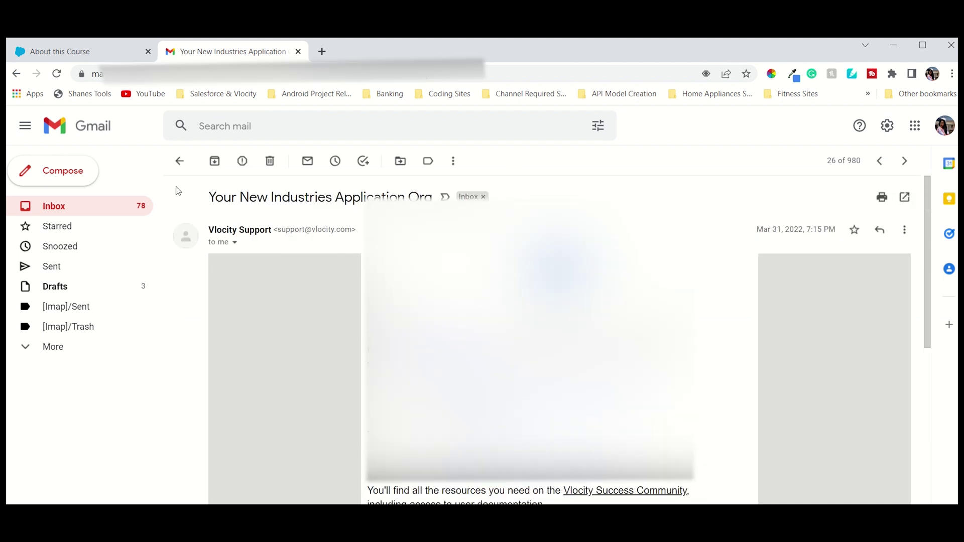
left_click(180, 161)
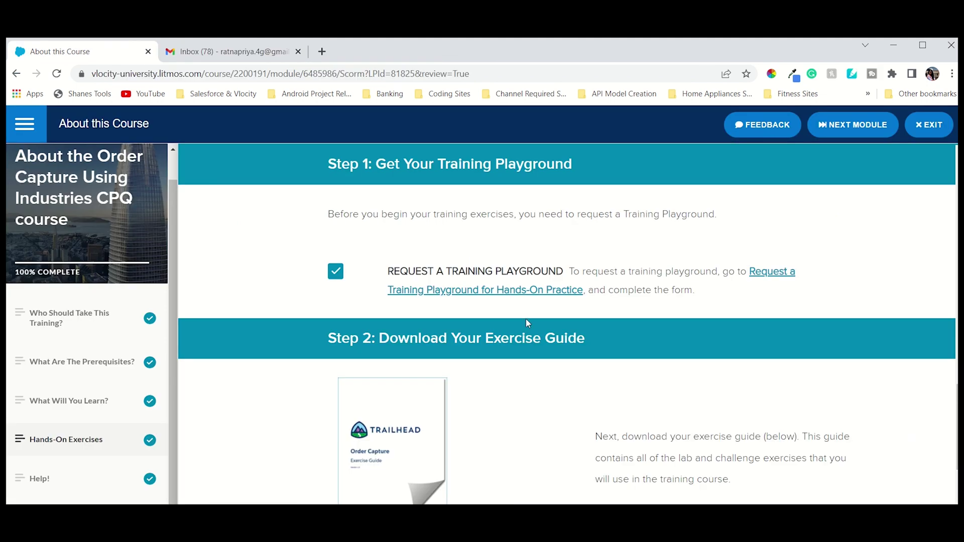
scroll(527, 322, "down", 5)
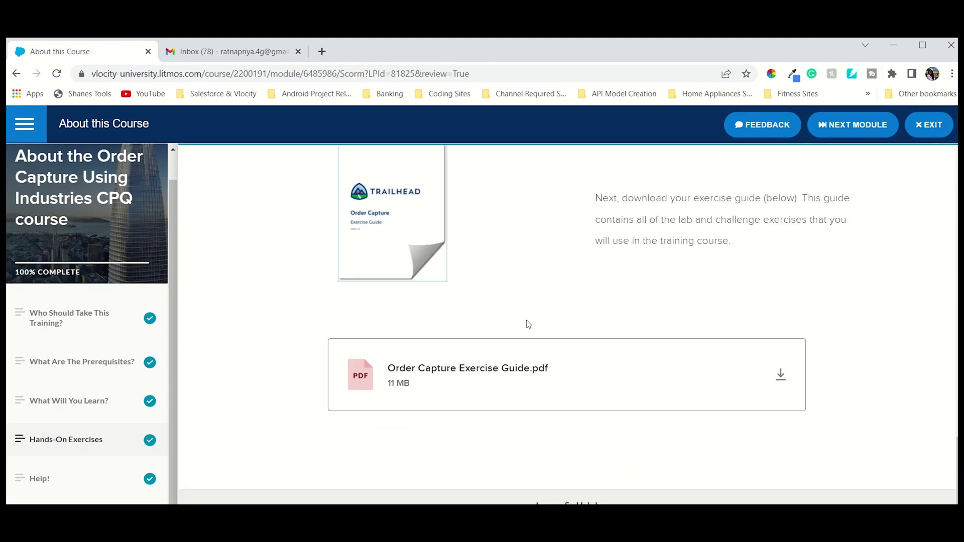